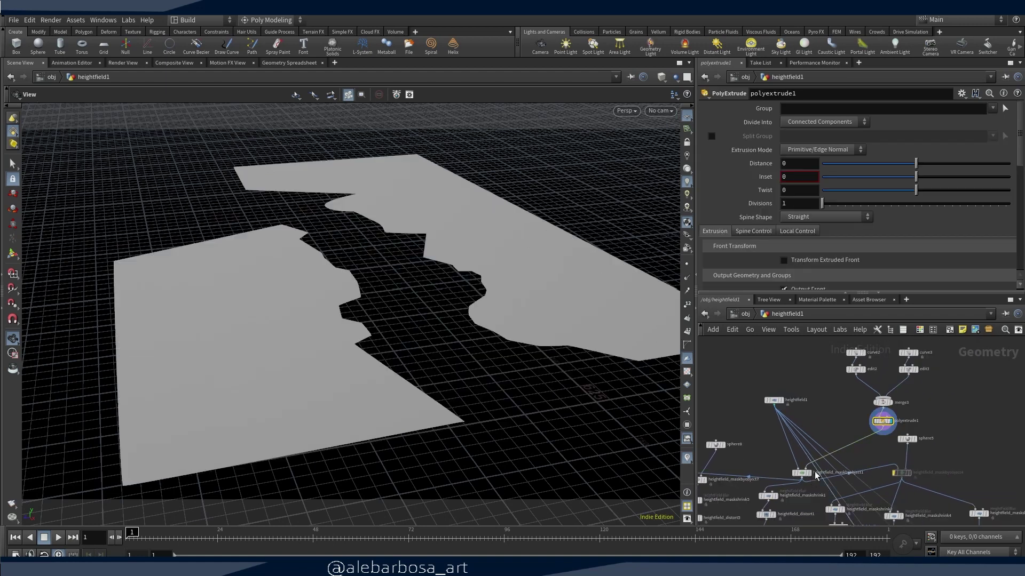
Step: Preview each terrain stage in turn: canyon mask, noise-raised terrain and the combined HeightField Layer nodes
{"action": "left_click", "coordinate": [813, 479]}
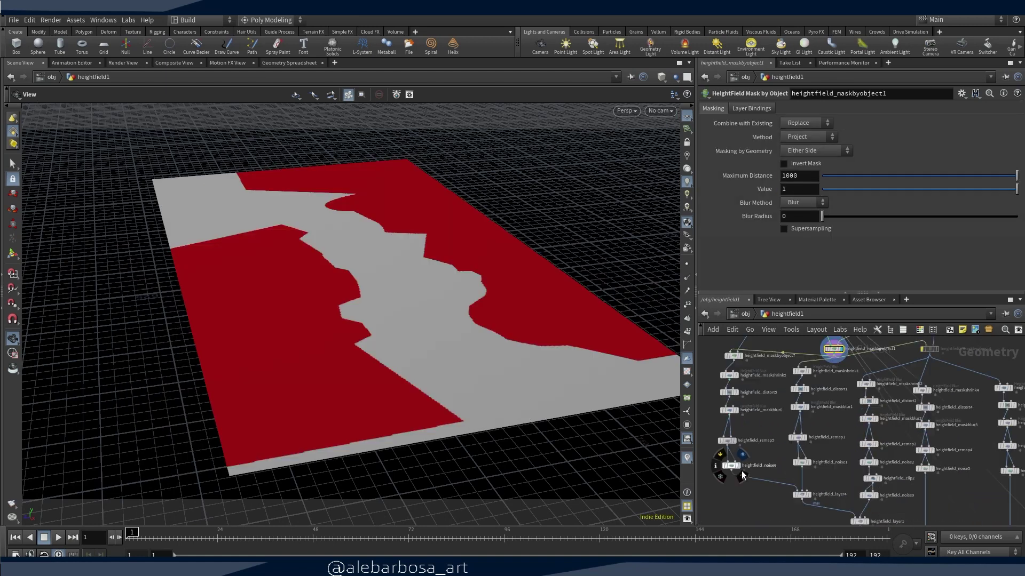
{"action": "left_click", "coordinate": [735, 471]}
{"action": "left_click", "coordinate": [811, 498]}
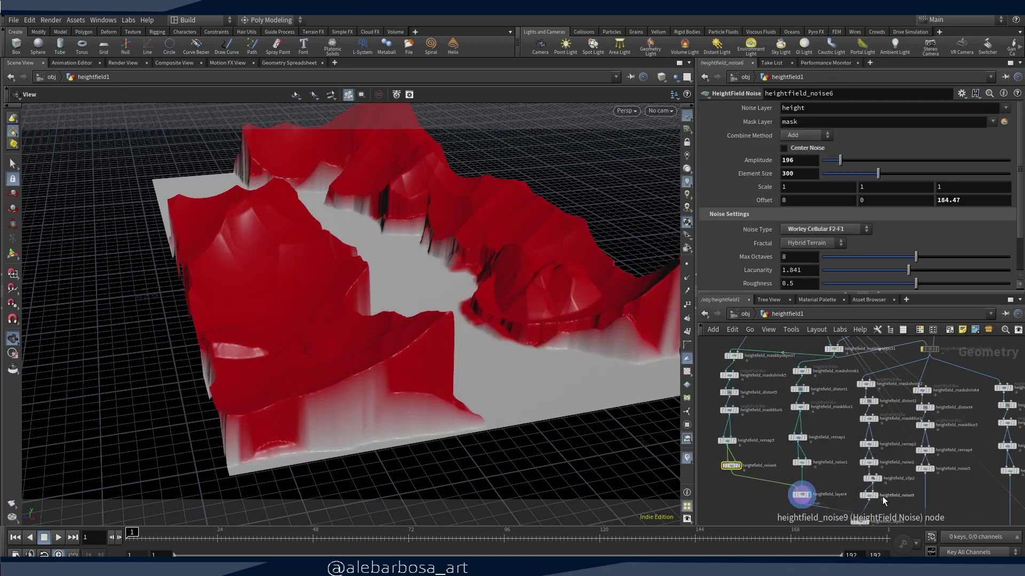
{"action": "middle_click_drag", "start_coordinate": [884, 501], "coordinate": [857, 460]}
{"action": "left_click", "coordinate": [843, 484]}
{"action": "middle_click_drag", "start_coordinate": [888, 494], "coordinate": [831, 473]}
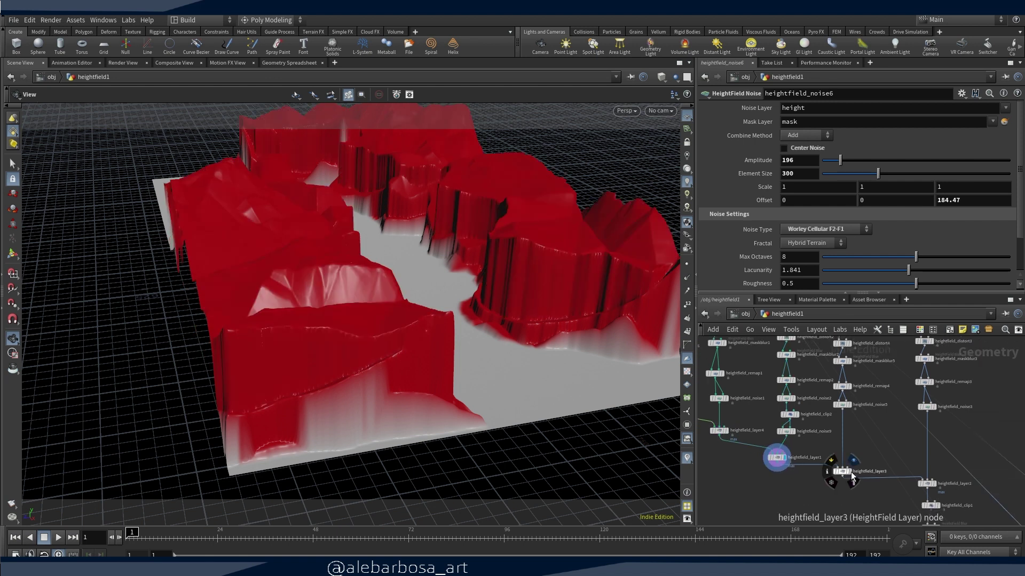
{"action": "left_click", "coordinate": [844, 472]}
{"action": "mouse_move", "coordinate": [927, 485]}
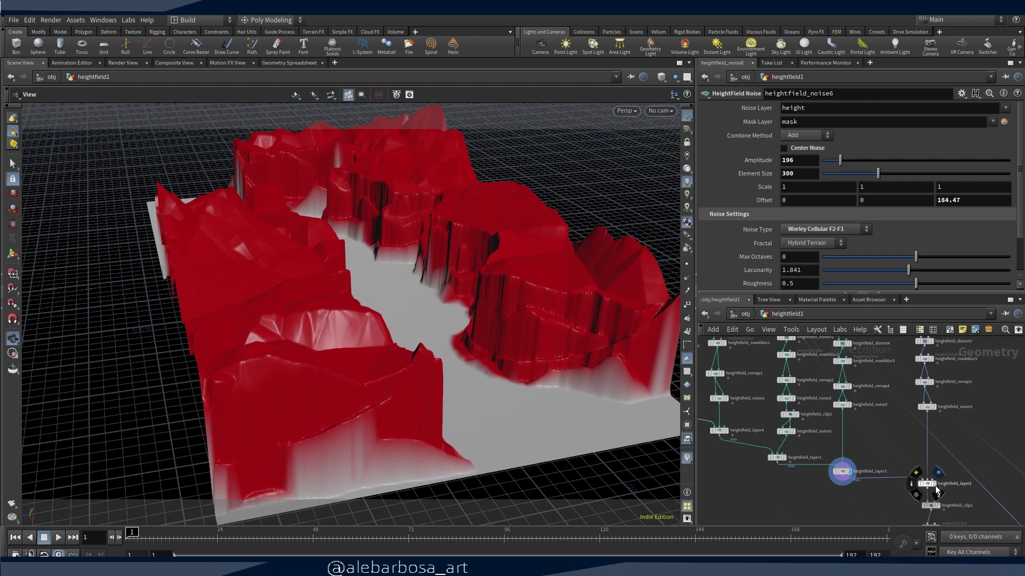
{"action": "left_click", "coordinate": [934, 487]}
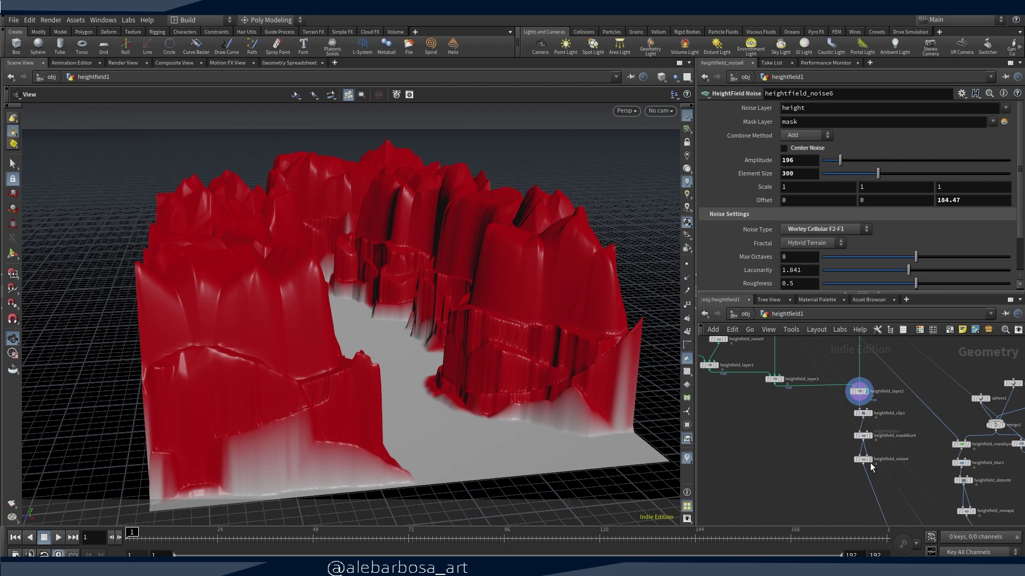
{"action": "left_click", "coordinate": [872, 468]}
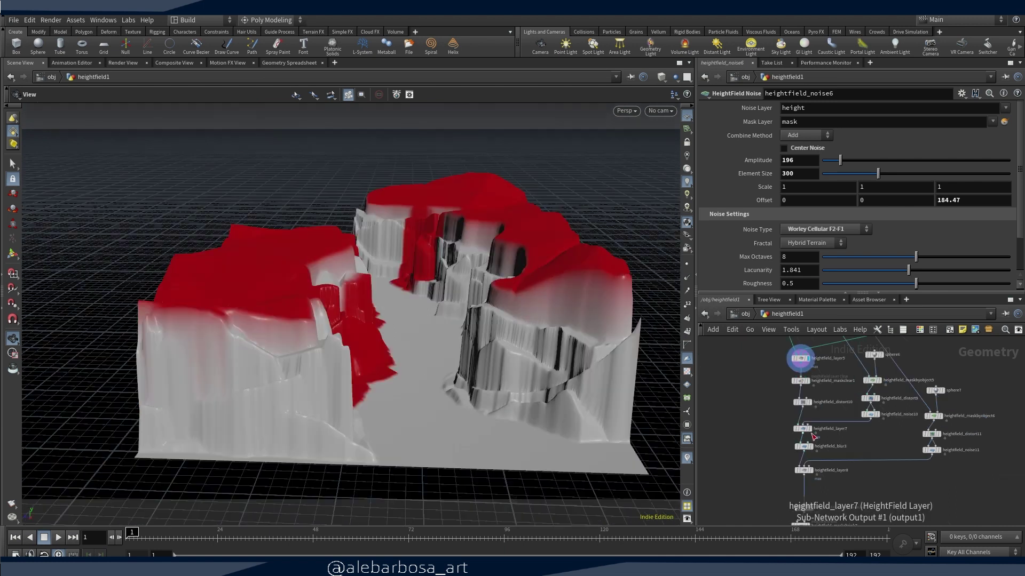
Step: Display the cliff terrain from heightfield_layer7
{"action": "left_click", "coordinate": [813, 434]}
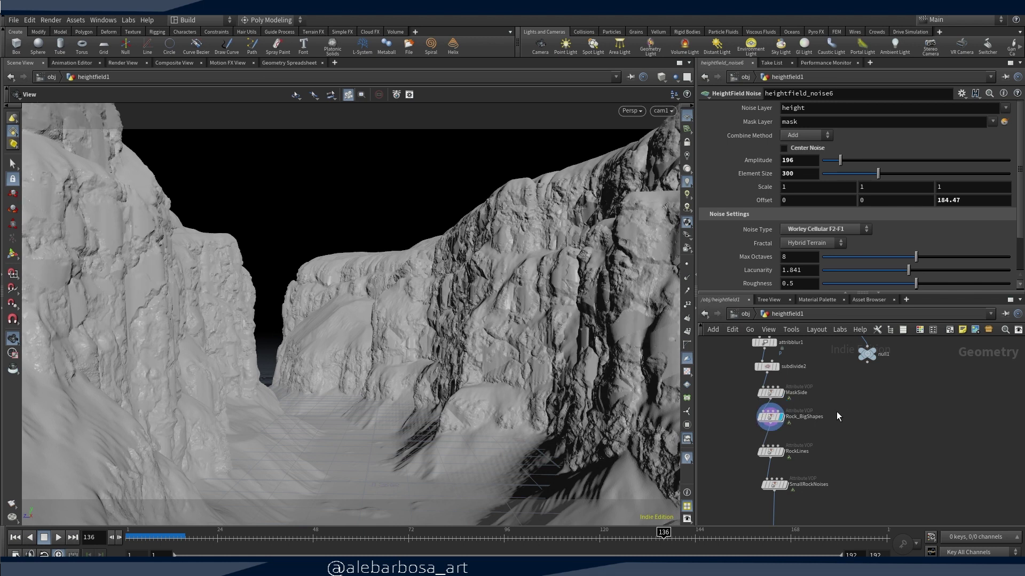
Step: Pan the network to bring the RockLines and SmallRockNoises rock detail nodes into view
{"action": "middle_click_drag", "start_coordinate": [833, 423], "coordinate": [837, 400]}
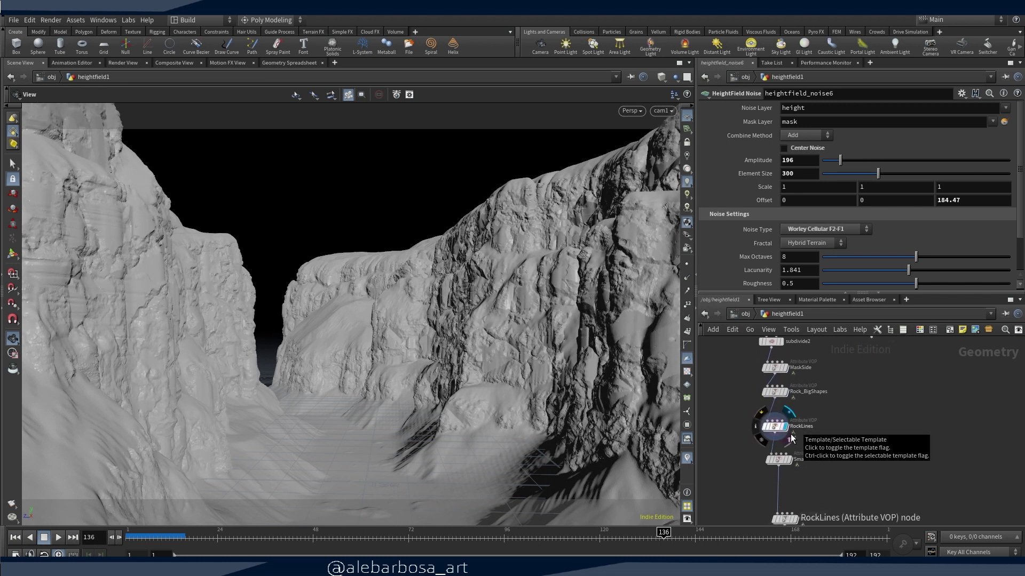